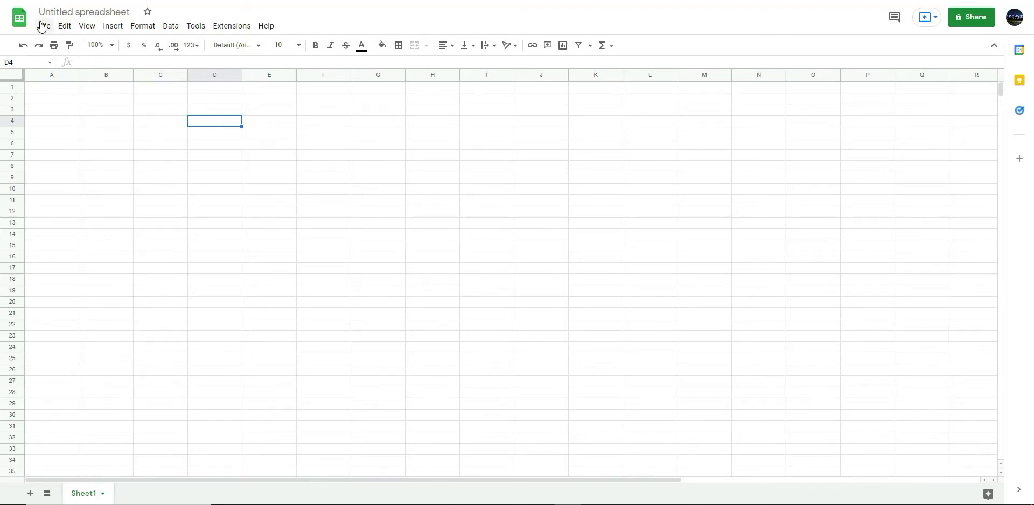
Dismiss the Data menu tip and copy the selected Dear God lyrics
click(171, 28)
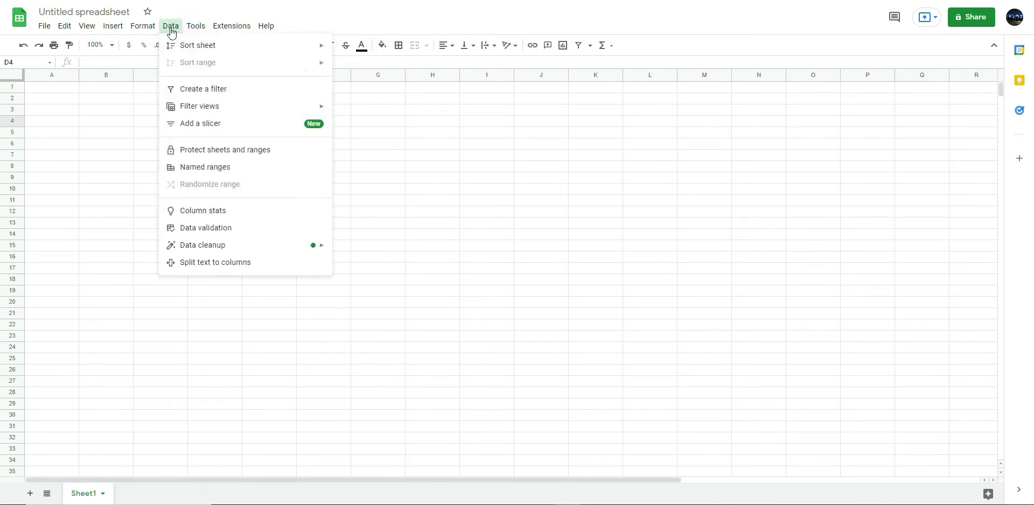
click(43, 26)
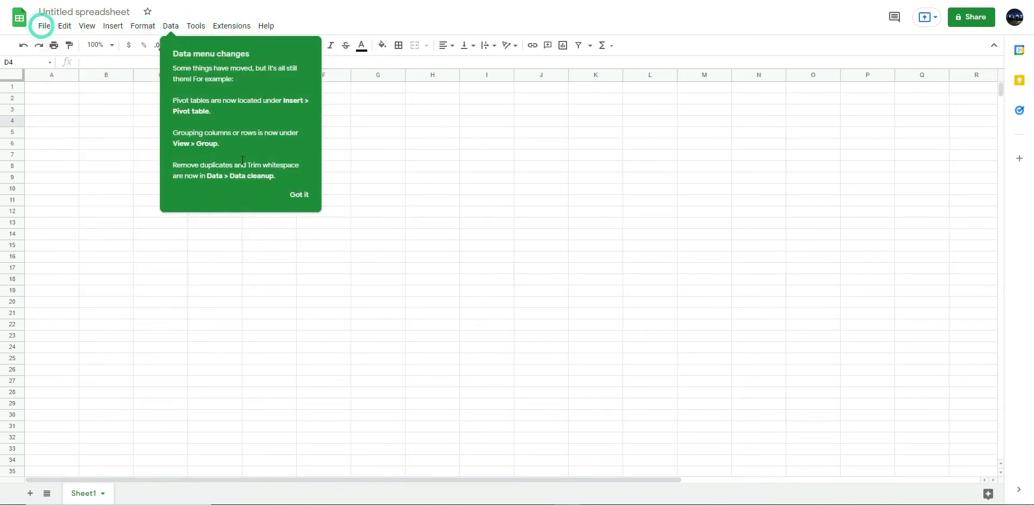
click(298, 194)
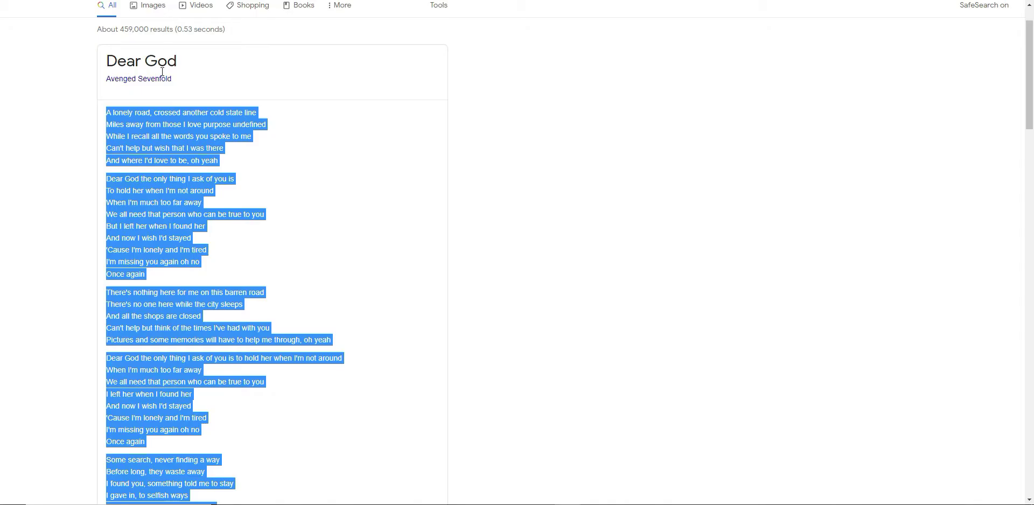
right_click(159, 123)
click(215, 129)
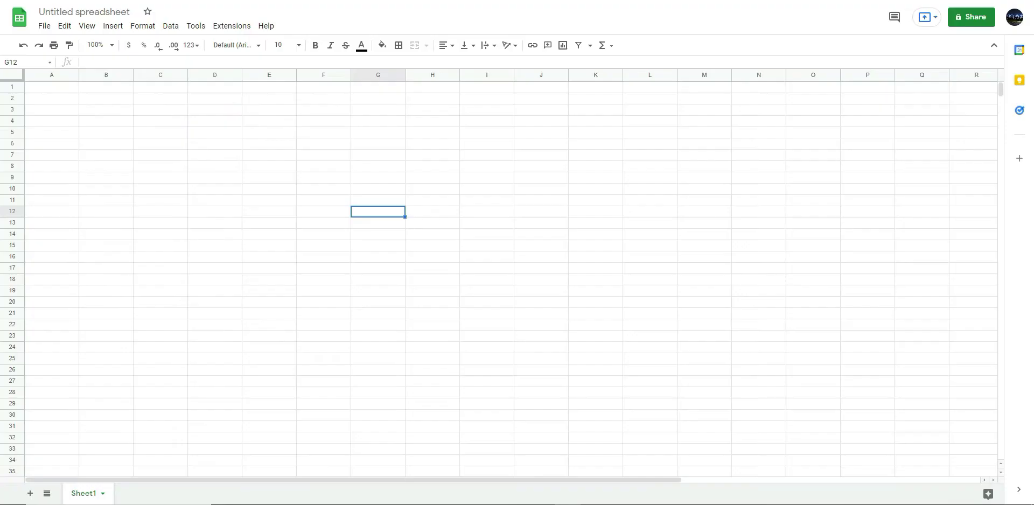
Paste the lyrics at B6, one line per row, and widen column B
click(121, 139)
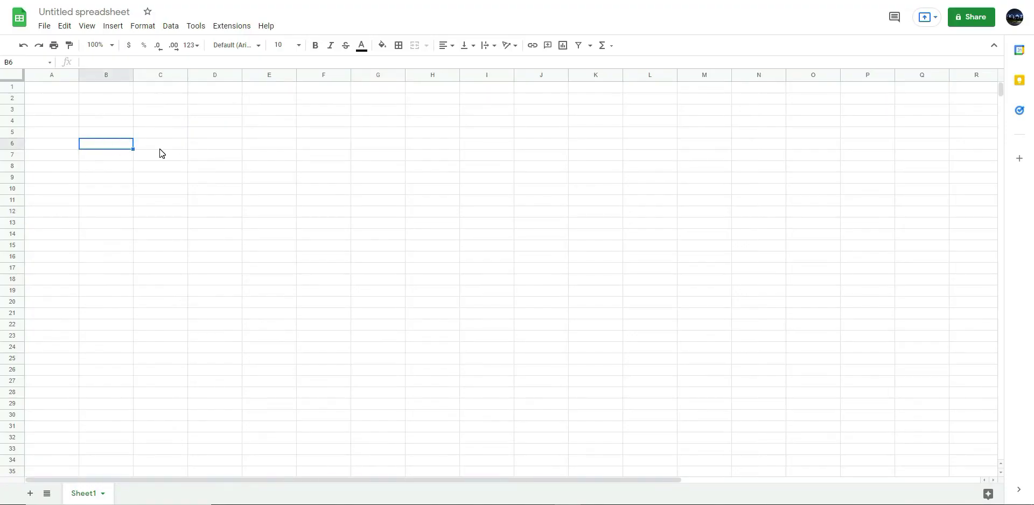
key(ctrl+v)
click(318, 154)
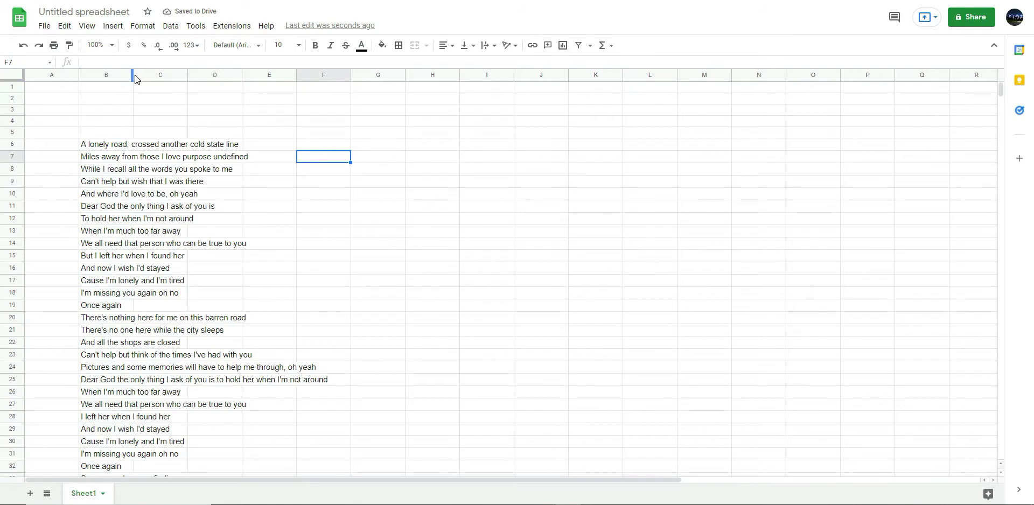
drag(132, 76, 321, 76)
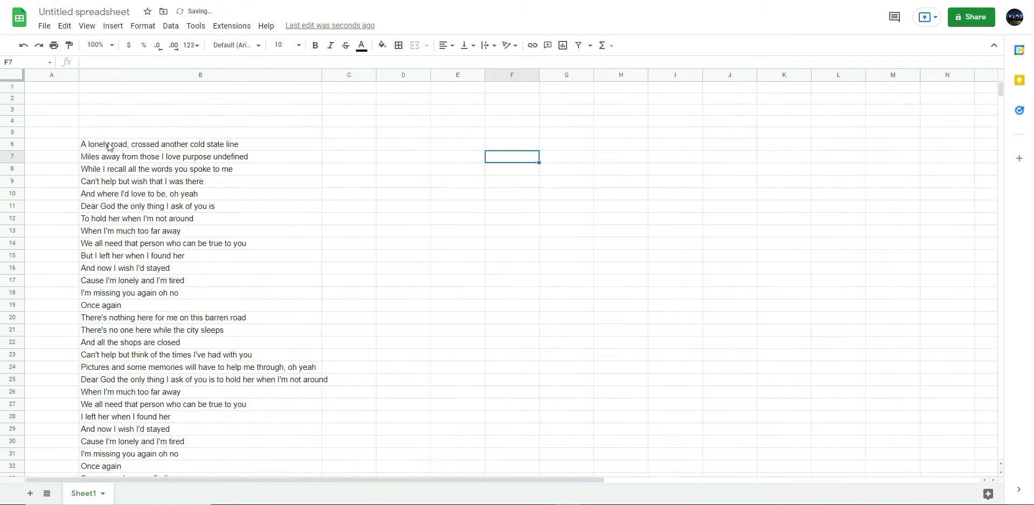
Check the pasted lyric lines from B6 down through the rows below
click(92, 150)
click(97, 157)
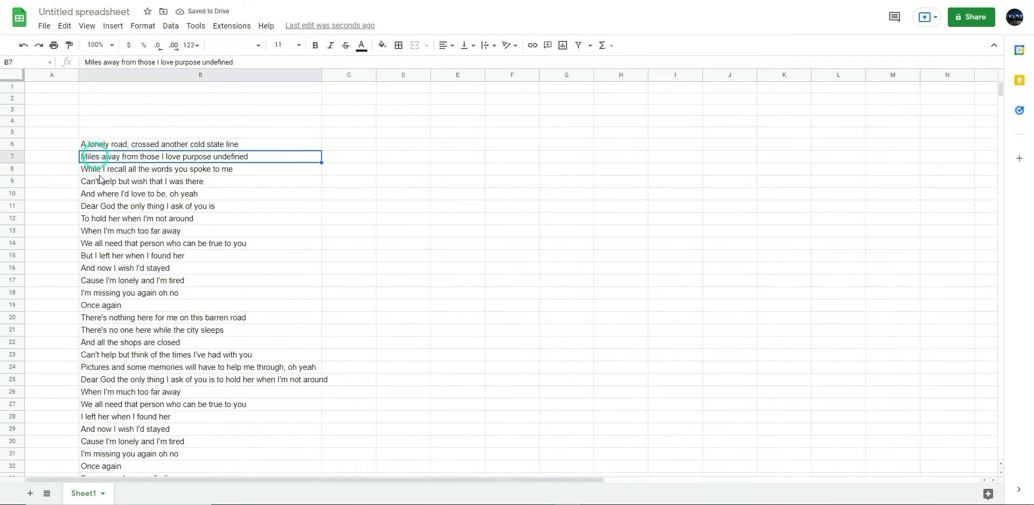
click(98, 168)
click(100, 193)
click(104, 218)
scroll(108, 260, down, 2)
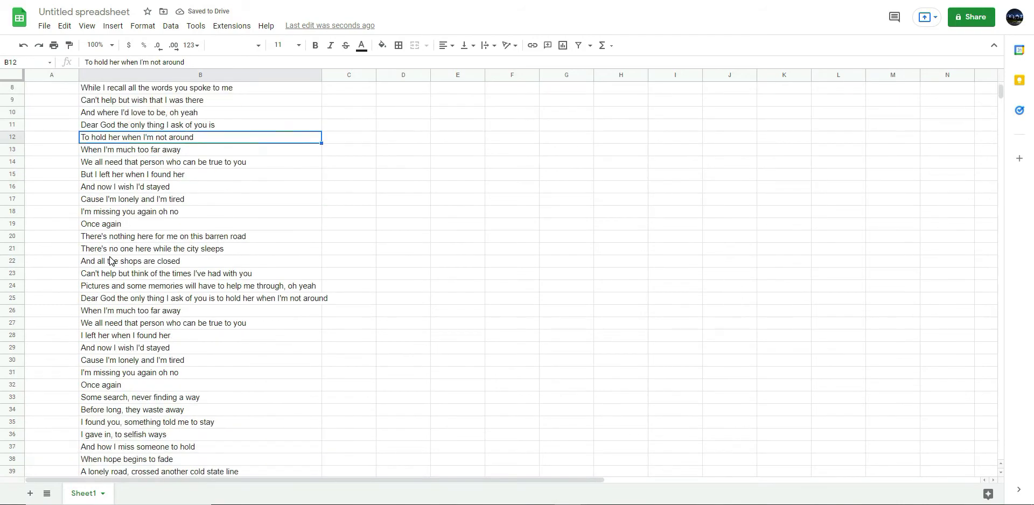
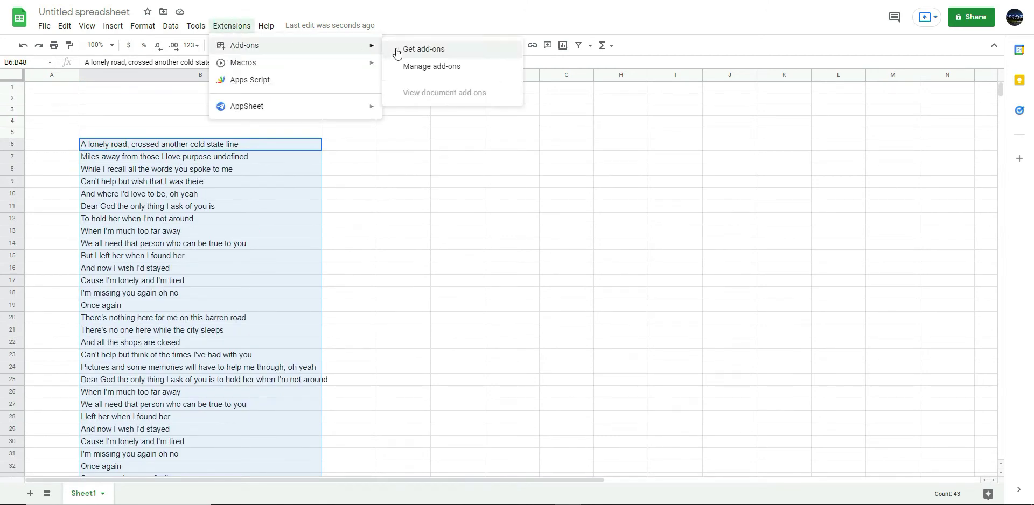
Search the Google Workspace Marketplace for 'change case' add-ons from the Extensions menu
click(412, 51)
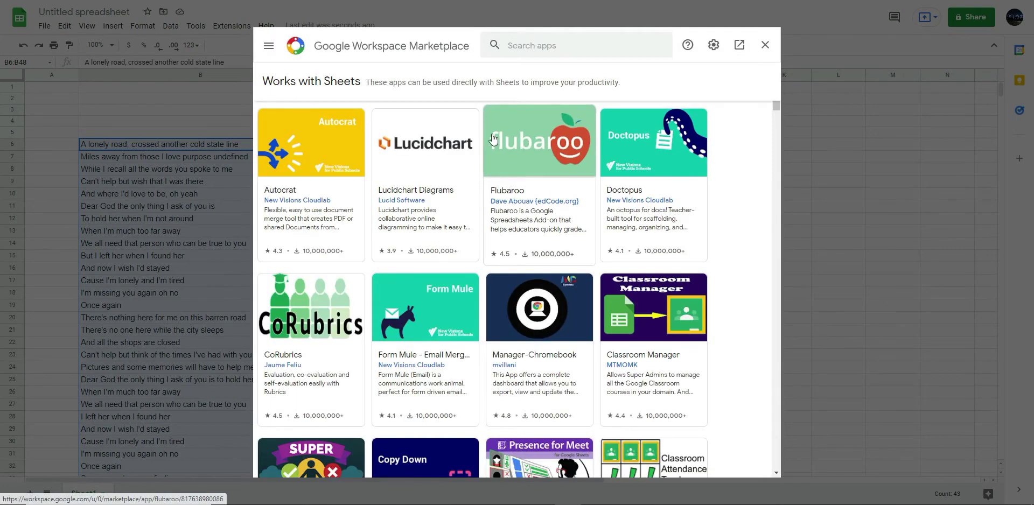
click(541, 45)
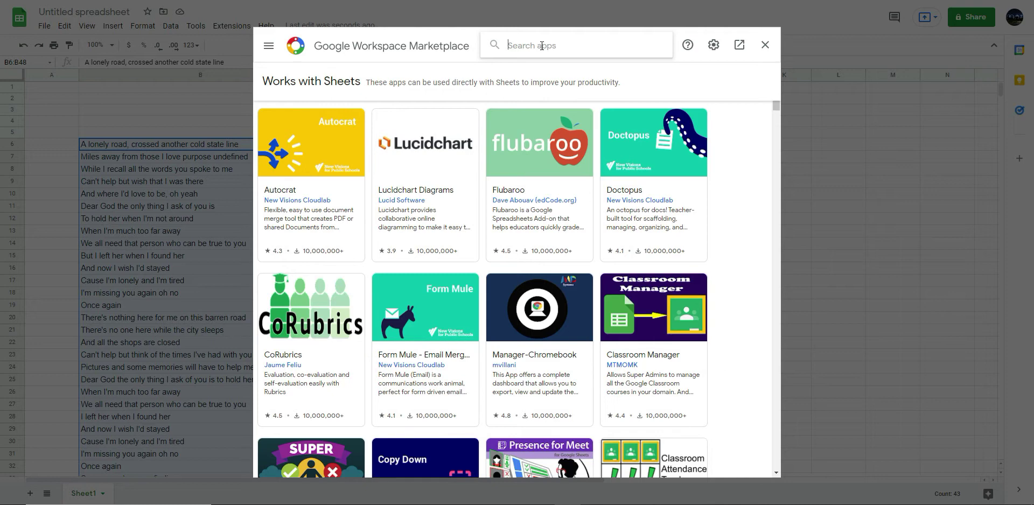
text(cangecase)
key(Return)
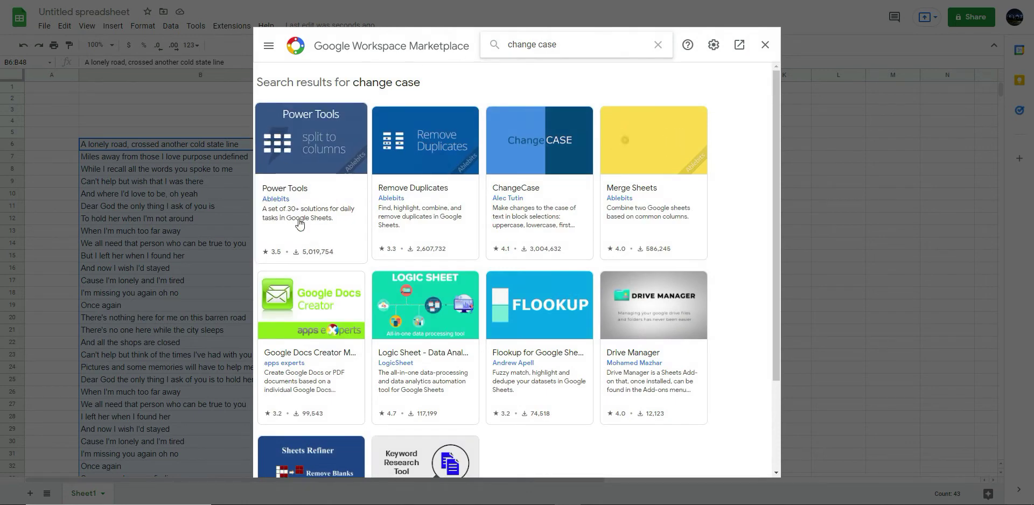
Install ChangeCase, authorising an account and granting spreadsheet access, then close the Marketplace
click(525, 254)
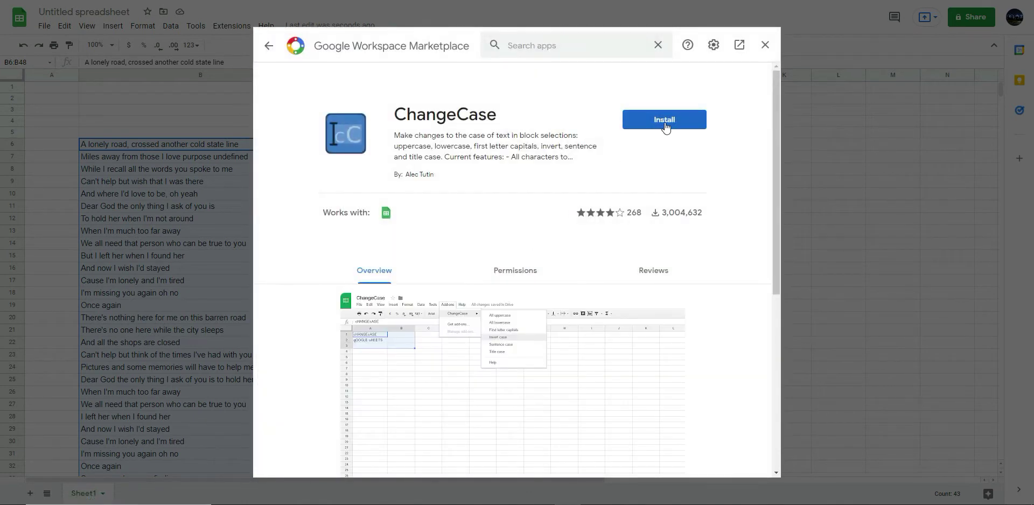
click(666, 121)
click(586, 317)
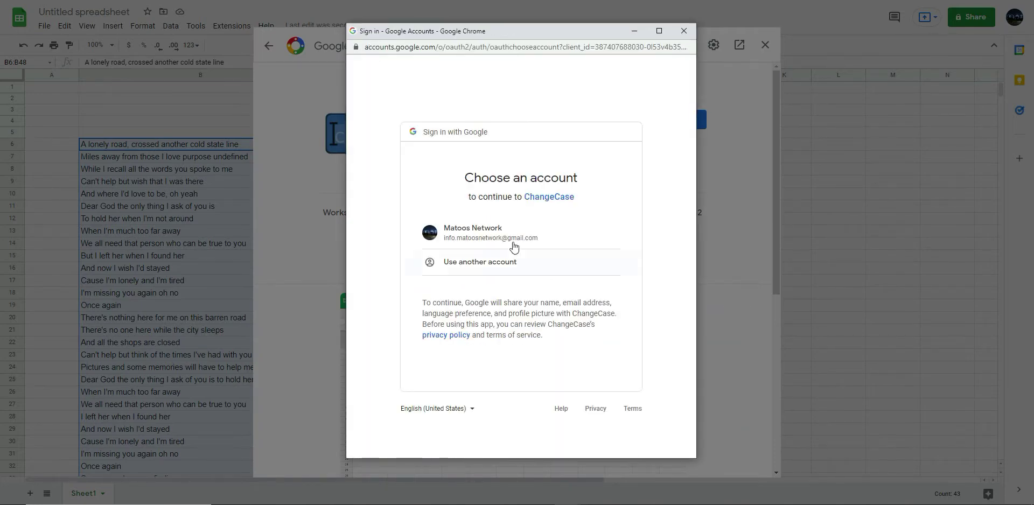
click(496, 229)
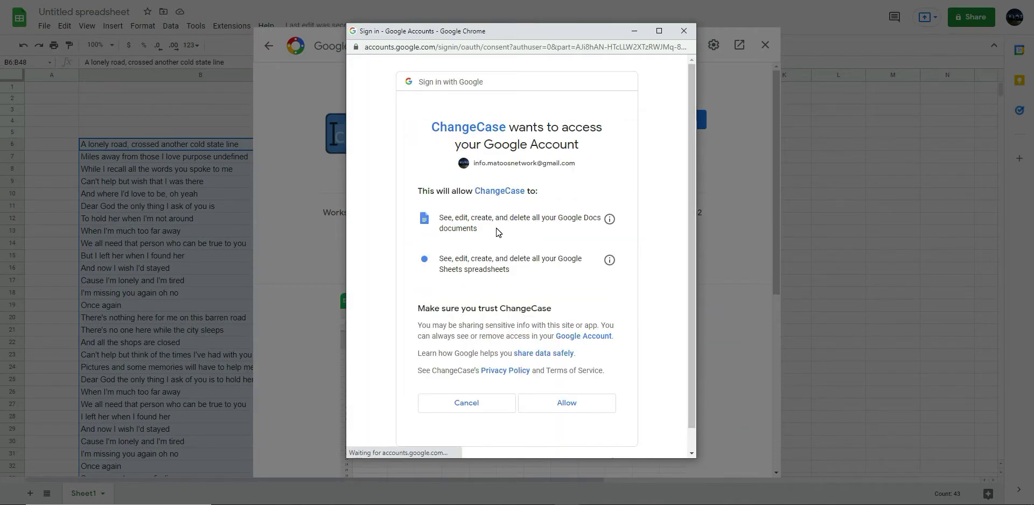
click(588, 408)
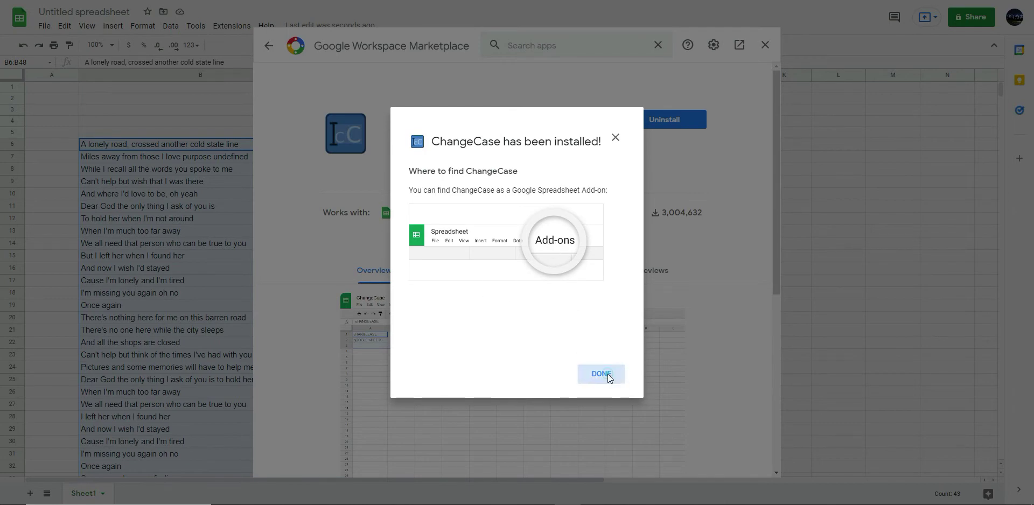
click(609, 377)
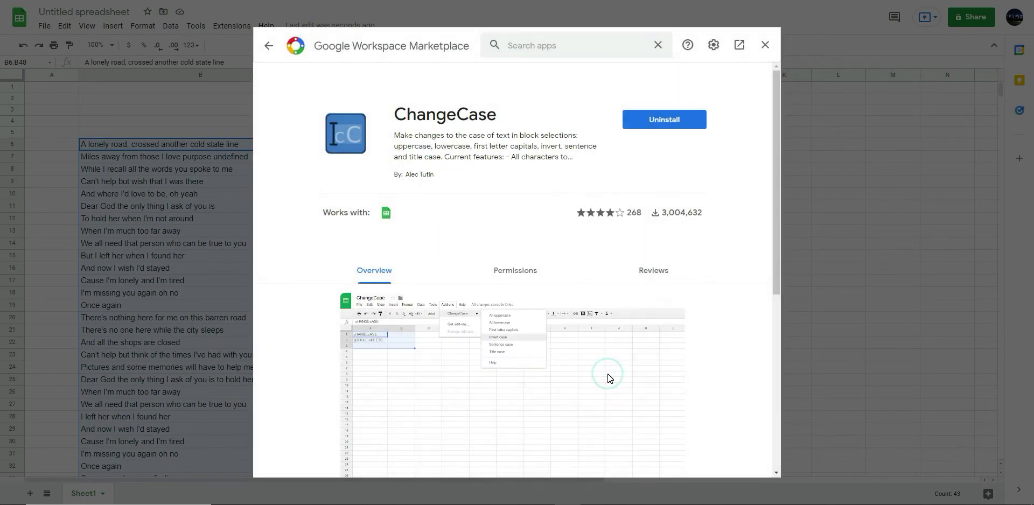
click(765, 46)
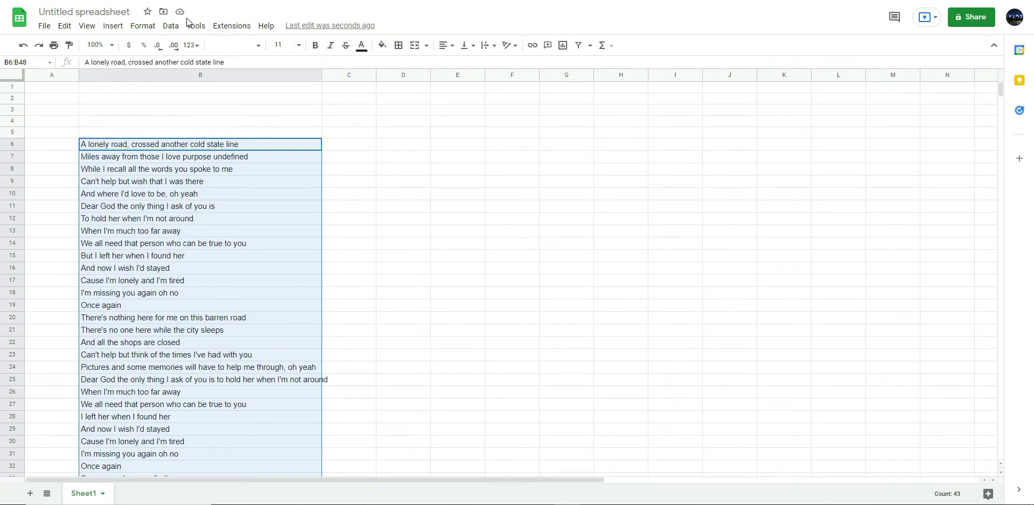
Convert the selected lyrics in B6:B48 to all uppercase with ChangeCase
click(235, 24)
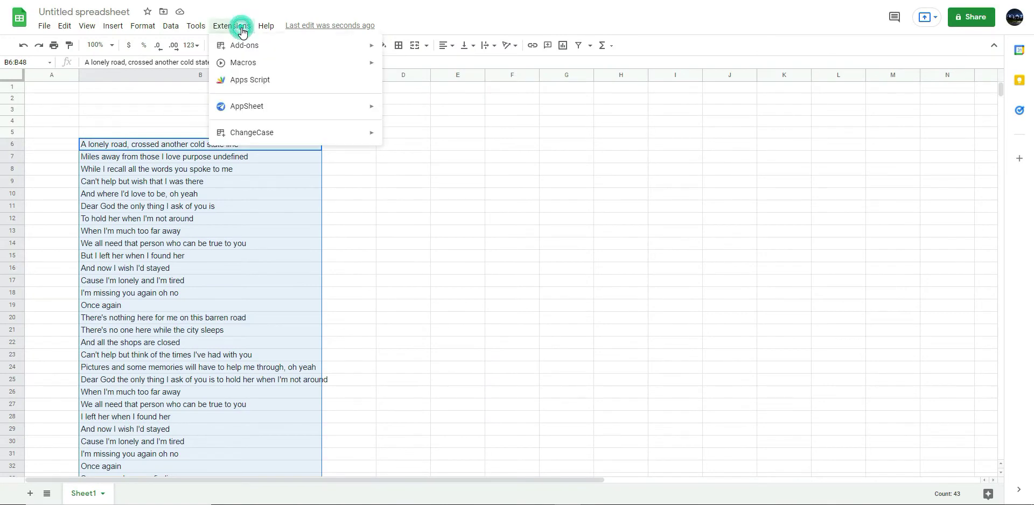
click(265, 135)
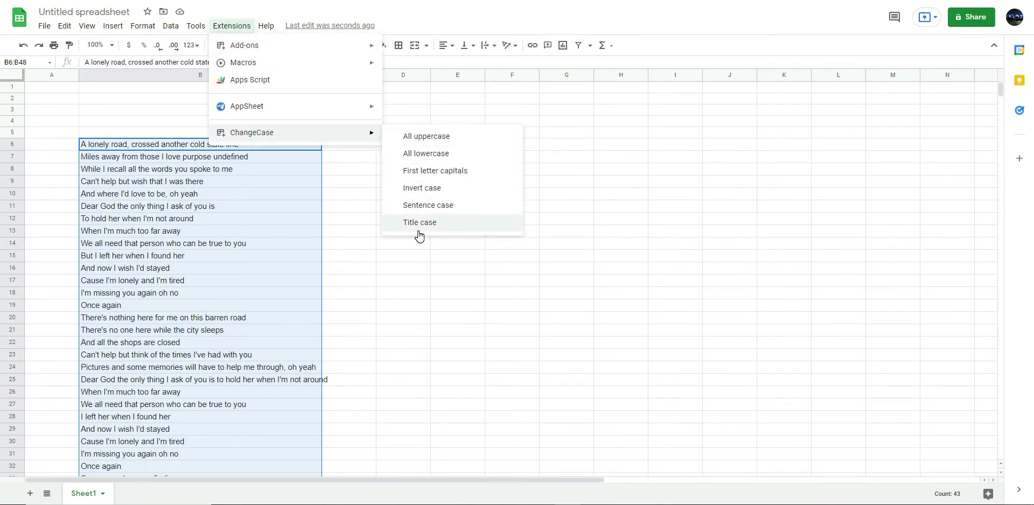
click(429, 136)
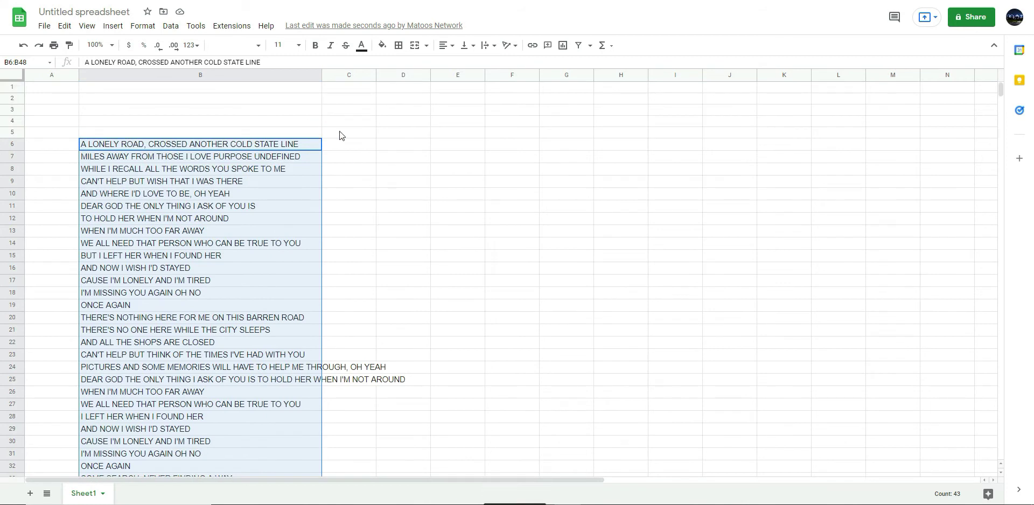
Convert the B6:B48 lyrics to all lowercase, check the result, and deselect them
click(244, 31)
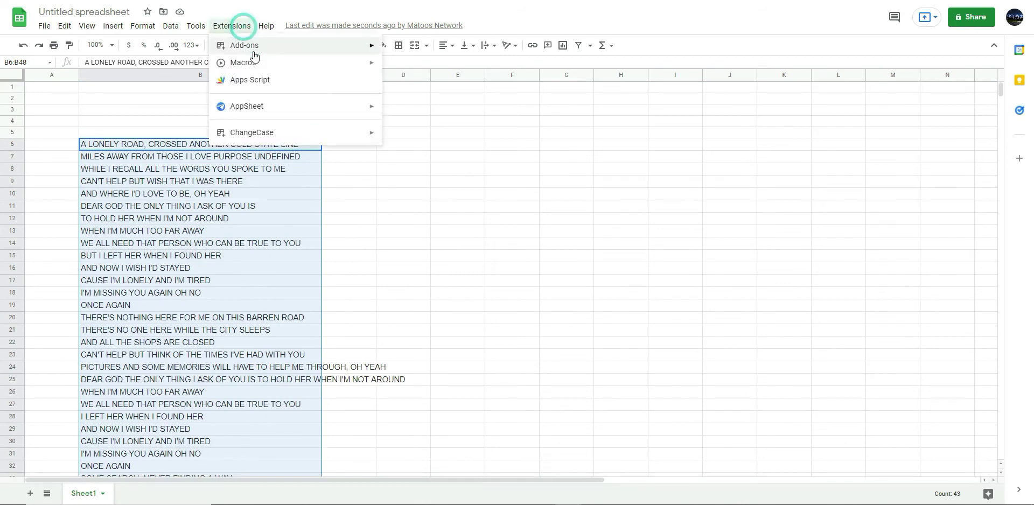
click(302, 132)
click(426, 154)
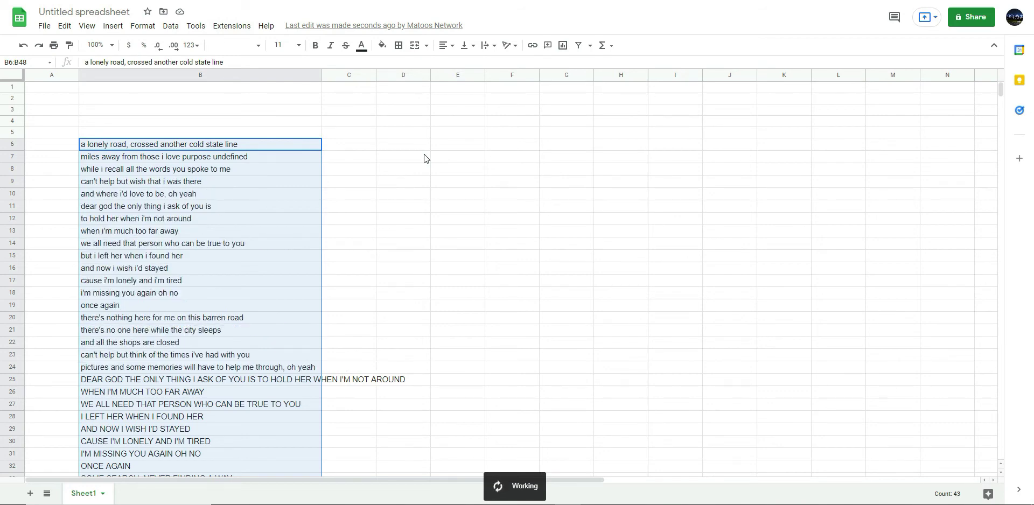
scroll(424, 154, down, 2)
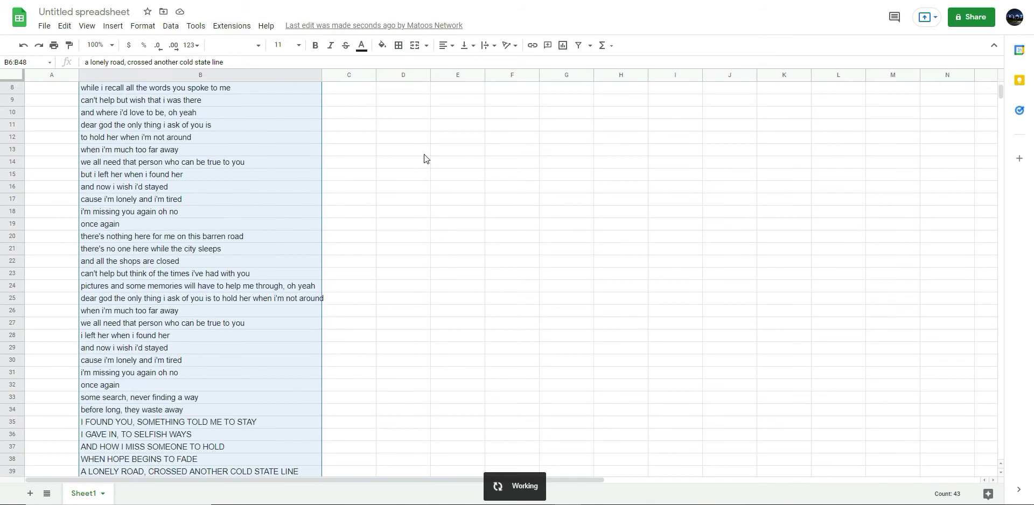
scroll(425, 154, down, 3)
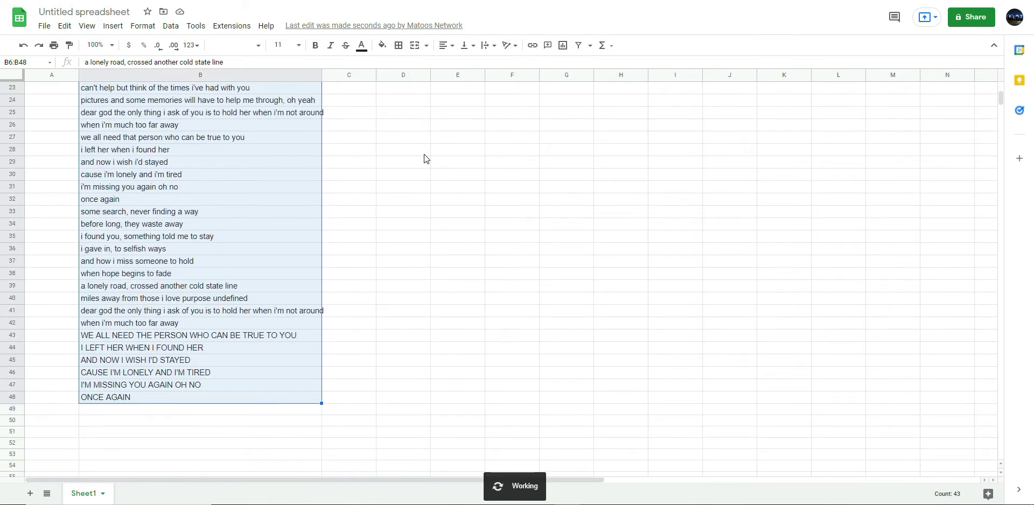
scroll(425, 158, up, 1)
scroll(424, 155, up, 3)
scroll(424, 155, up, 5)
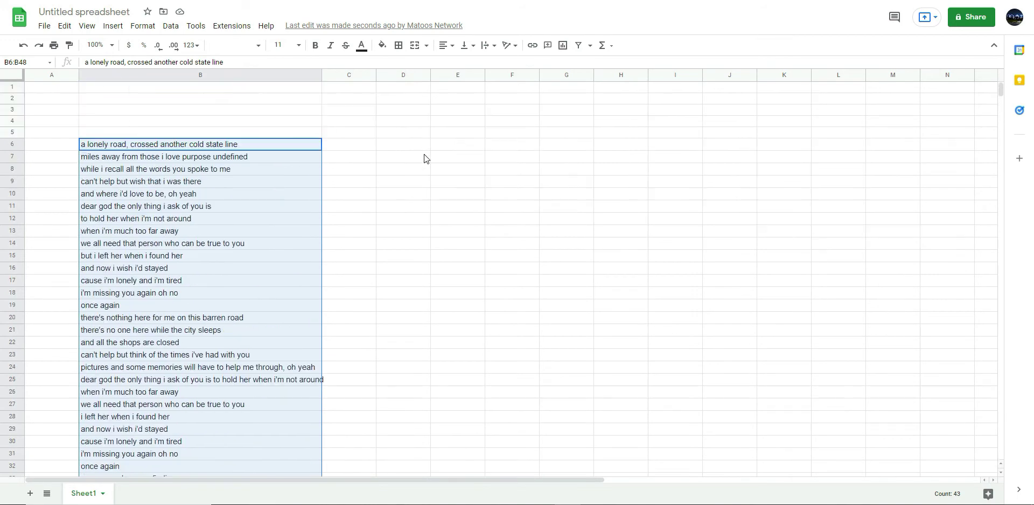
click(425, 155)
Apply ChangeCase's First letter capitals to the lyrics selected in B6:B23
drag(222, 145, 249, 360)
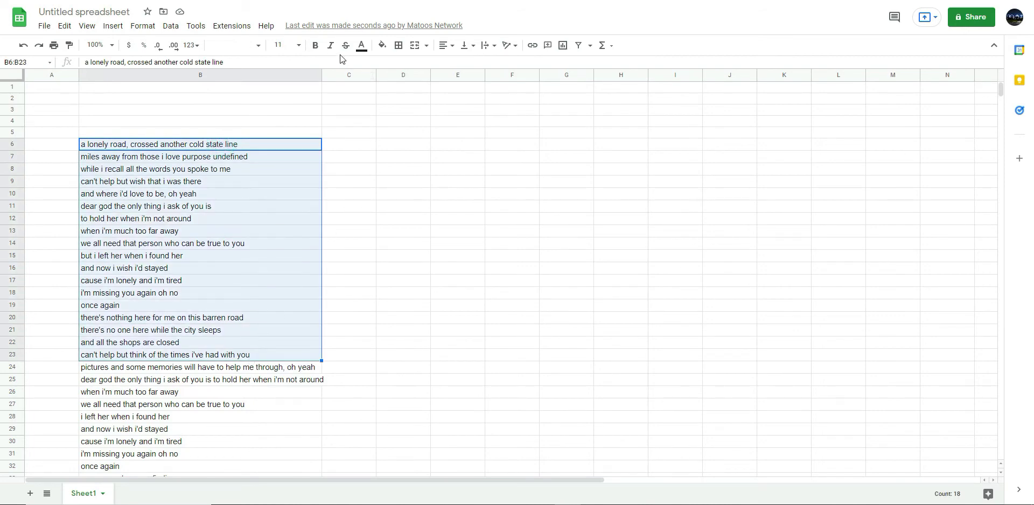
click(231, 26)
mouse_move(252, 133)
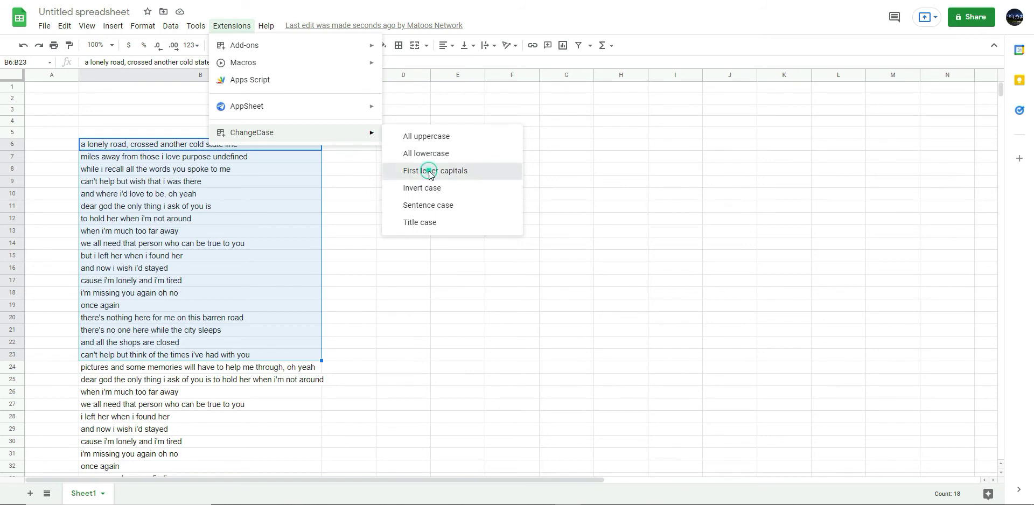
click(429, 171)
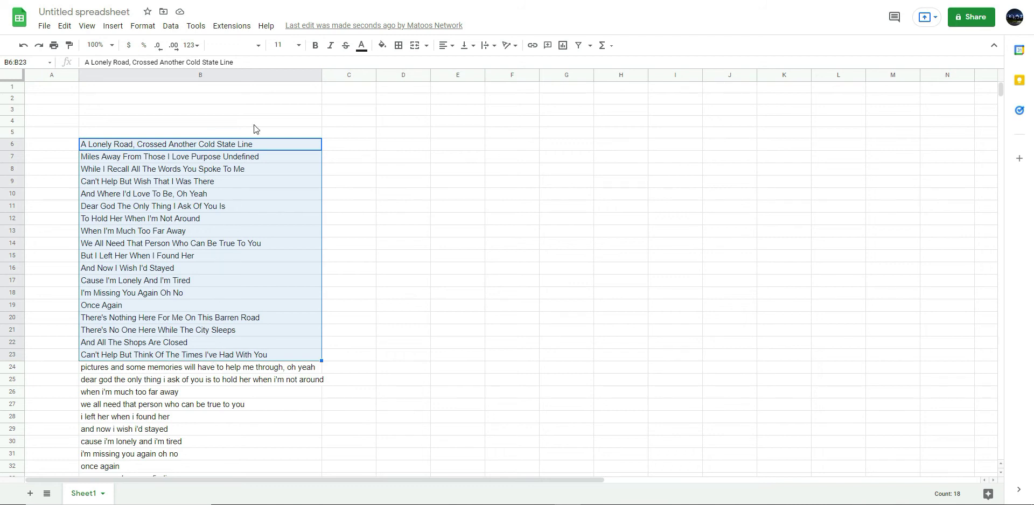
Invert the case of the lyrics in B6:B23 with ChangeCase
click(251, 25)
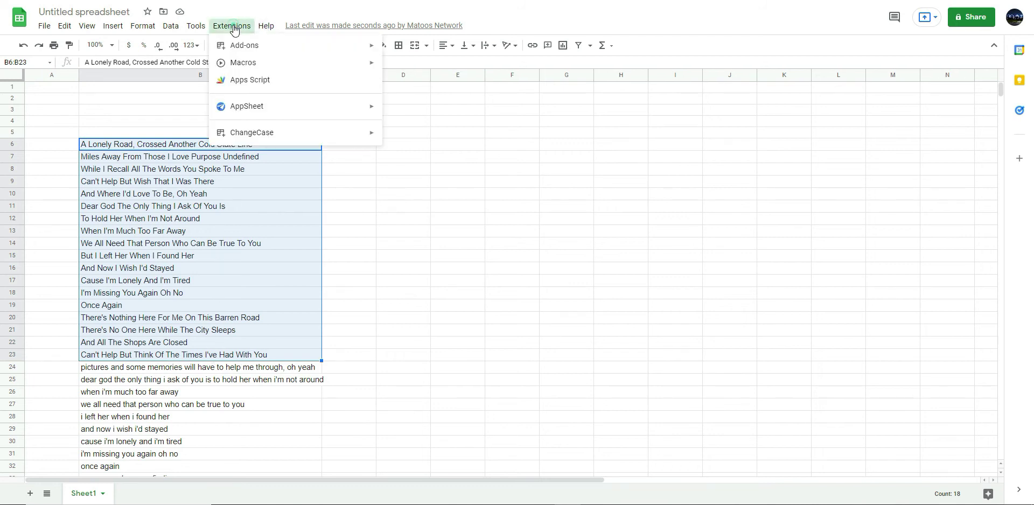
click(263, 135)
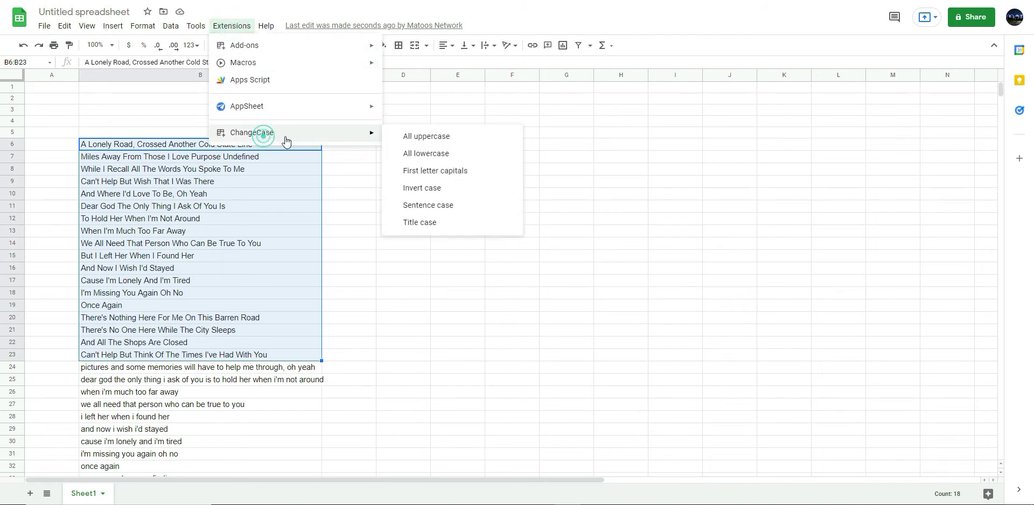
click(422, 188)
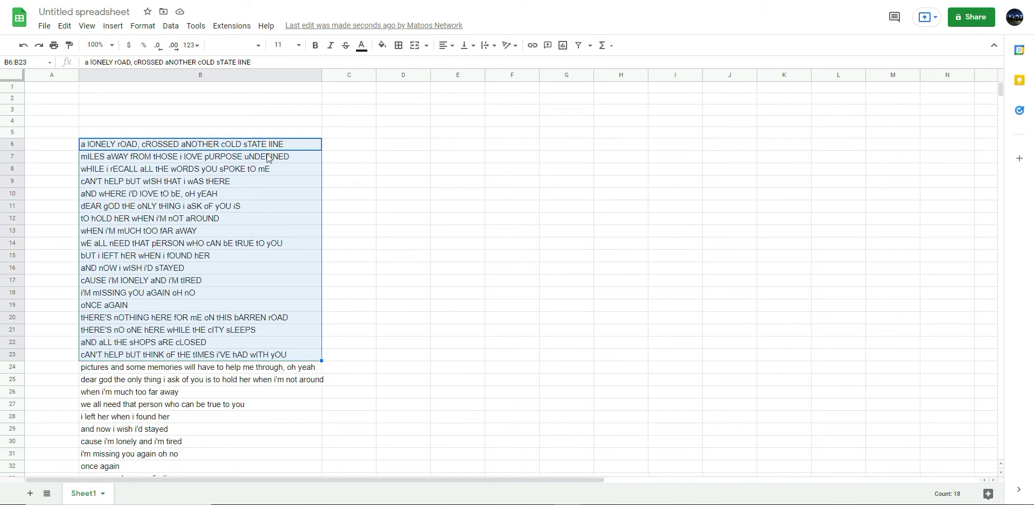
Convert the B6:B23 lyrics to sentence case with ChangeCase
click(232, 26)
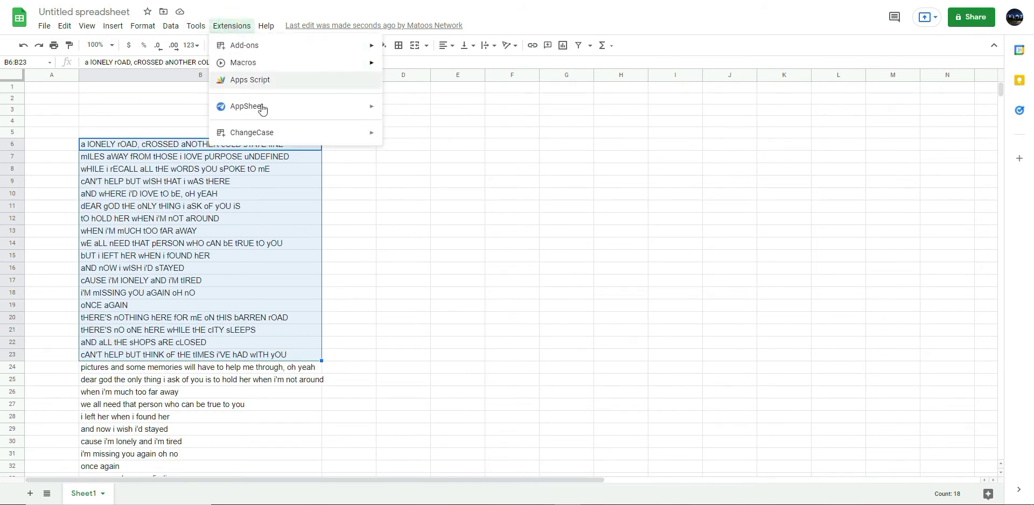
click(272, 136)
click(422, 205)
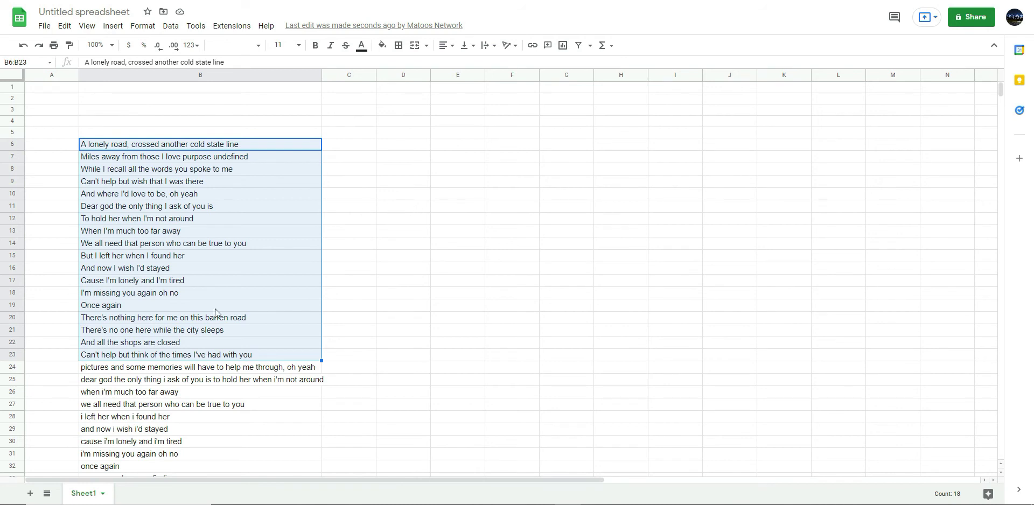
Apply ChangeCase's Title case to the lyrics in B6:B23
click(242, 28)
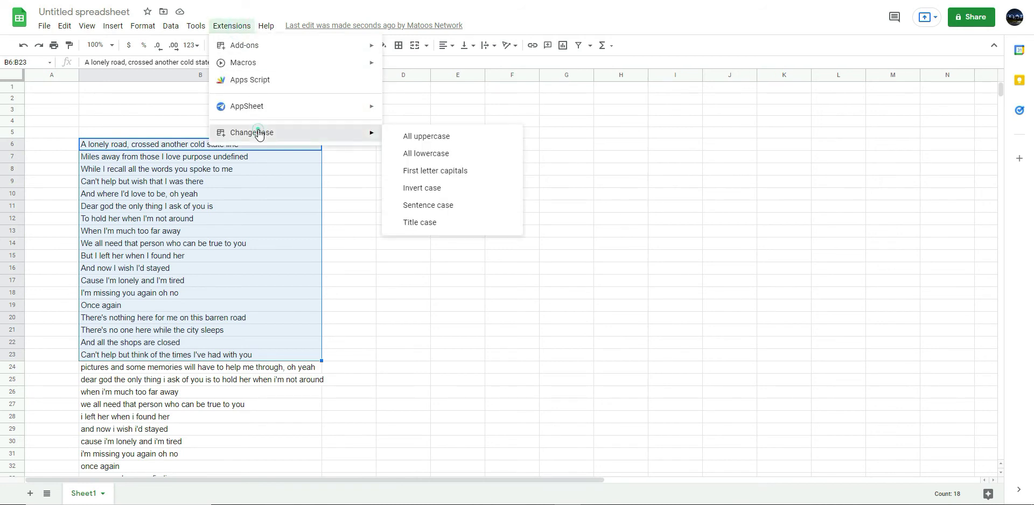
mouse_move(251, 133)
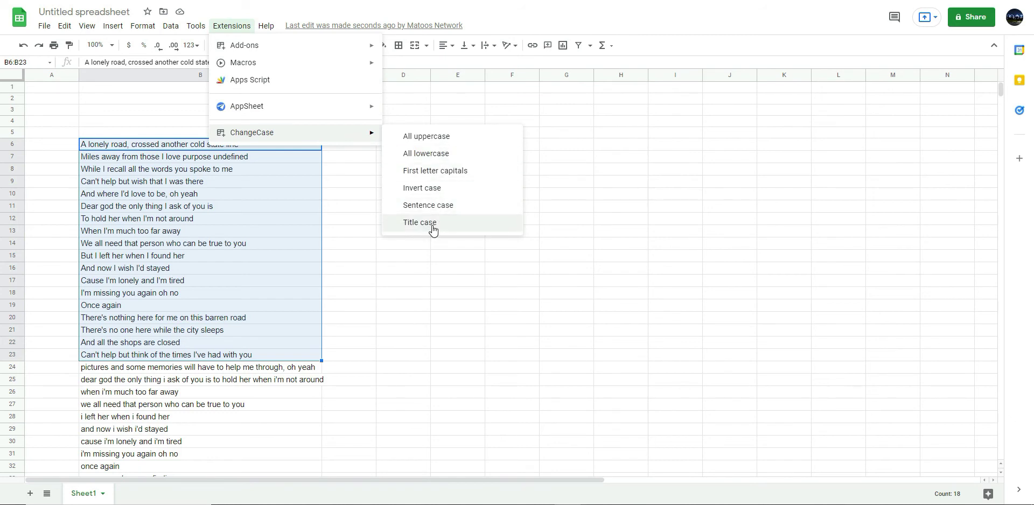
click(434, 224)
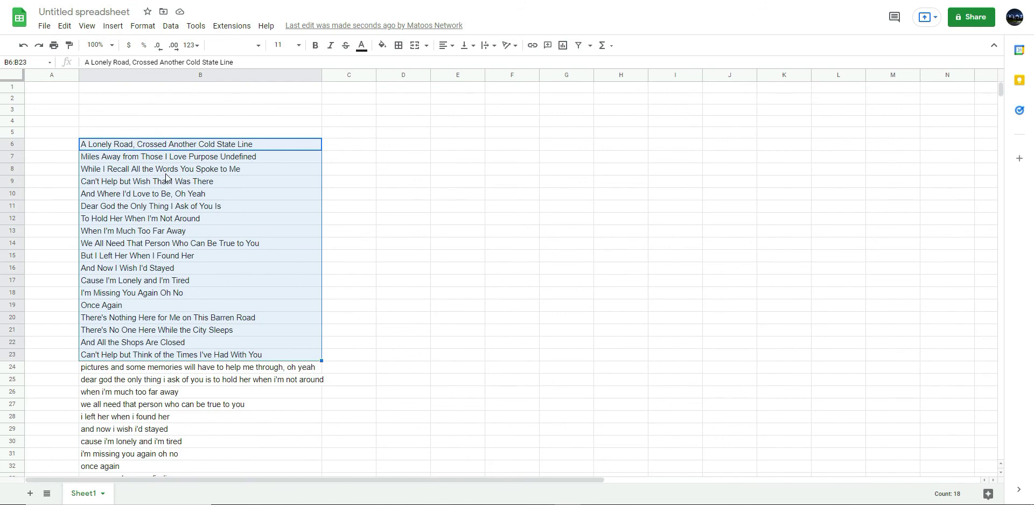
Check cell B8's text, select B6:B19, and show the ChangeCase conversion options
click(223, 172)
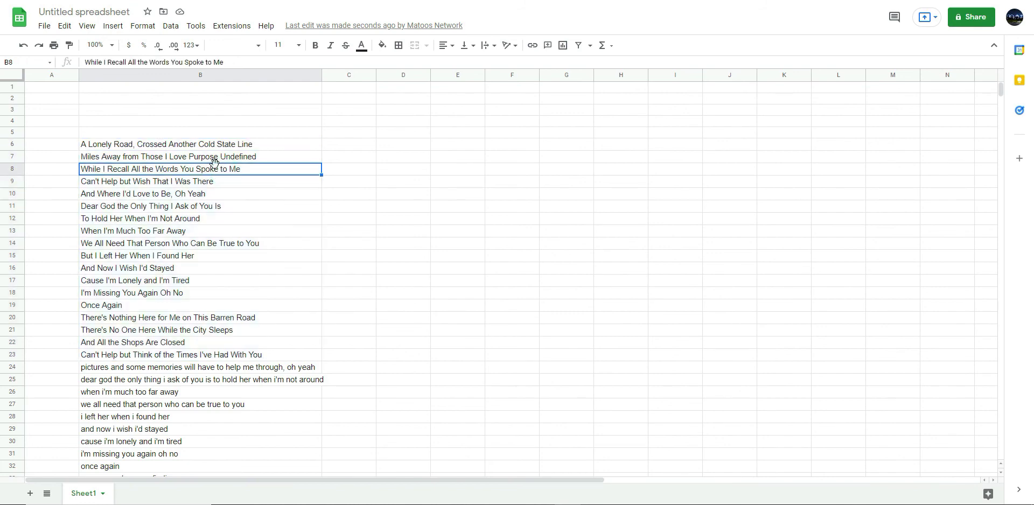
scroll(134, 162, down, 2)
scroll(131, 186, up, 2)
drag(178, 144, 186, 305)
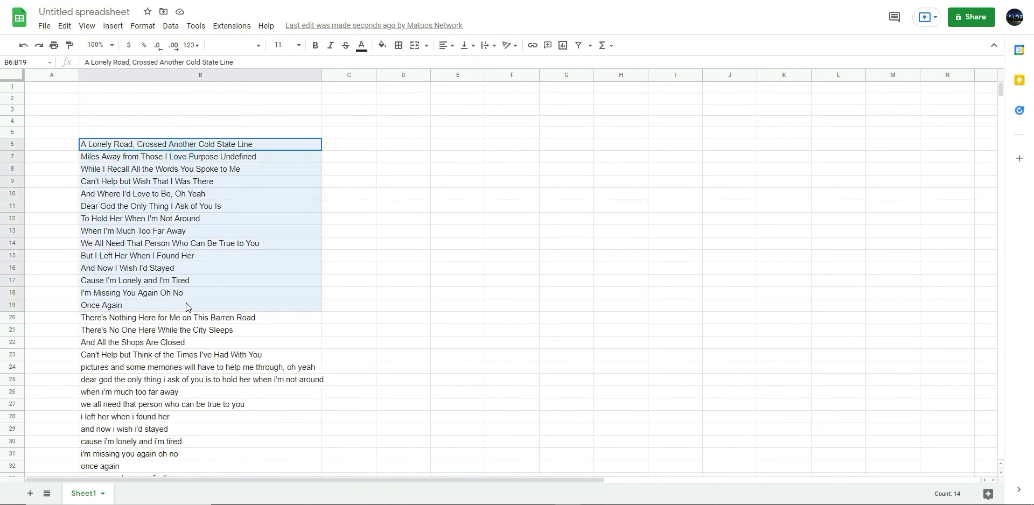
click(231, 26)
mouse_move(252, 132)
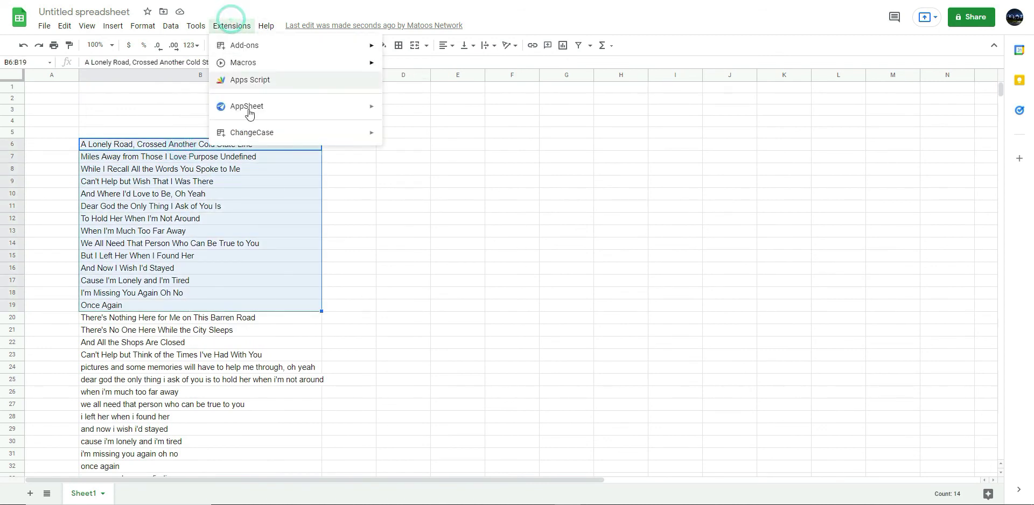